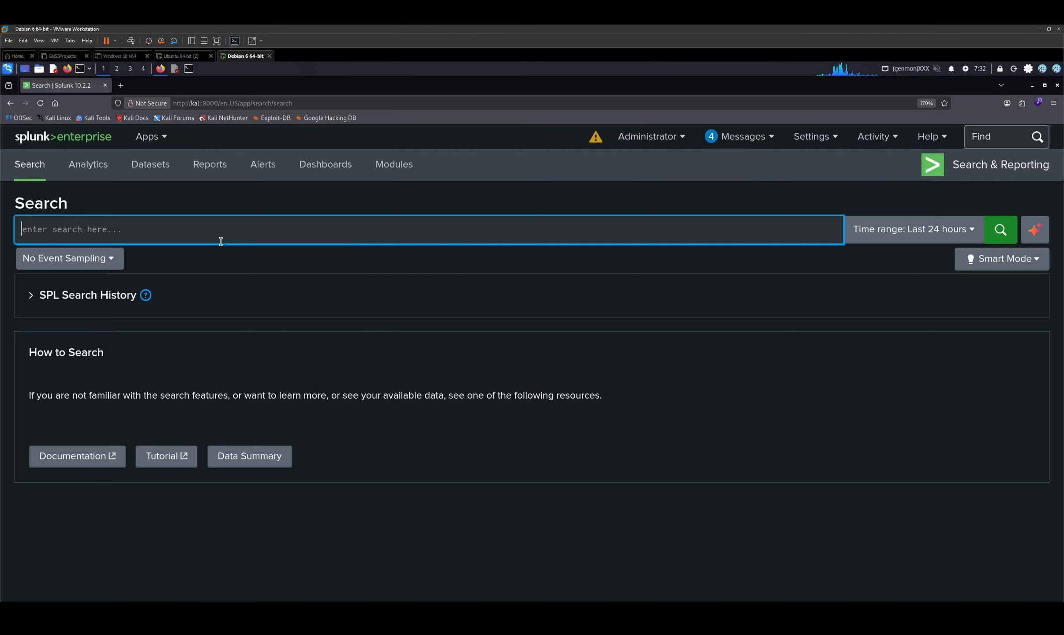
- Search all indexes for events from source "/var/log/apache2/access.log" that contain "login.php"
text(inde)
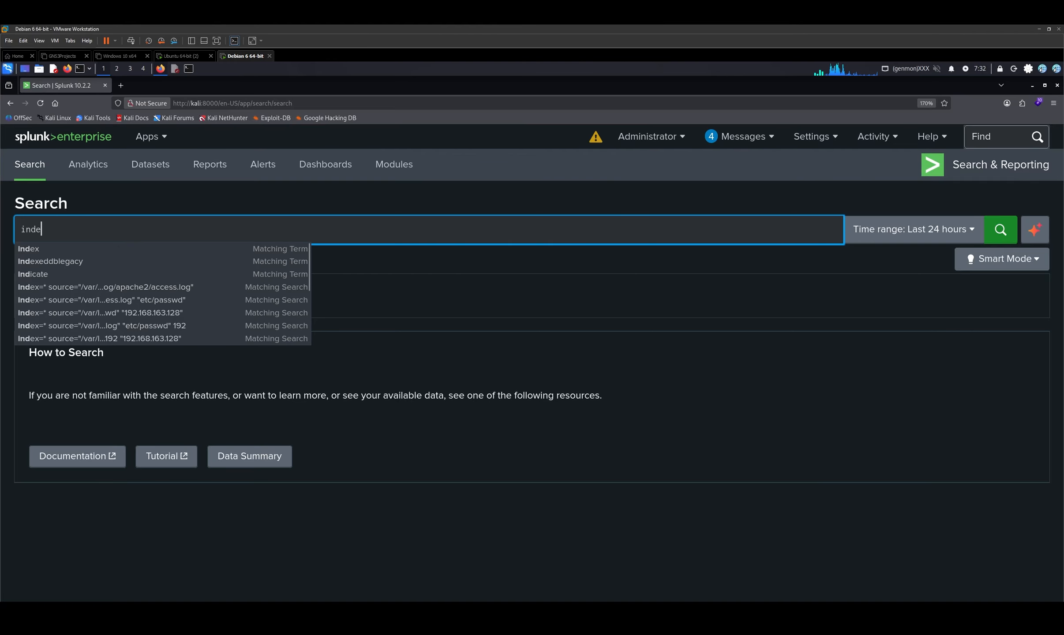
text(x* s)
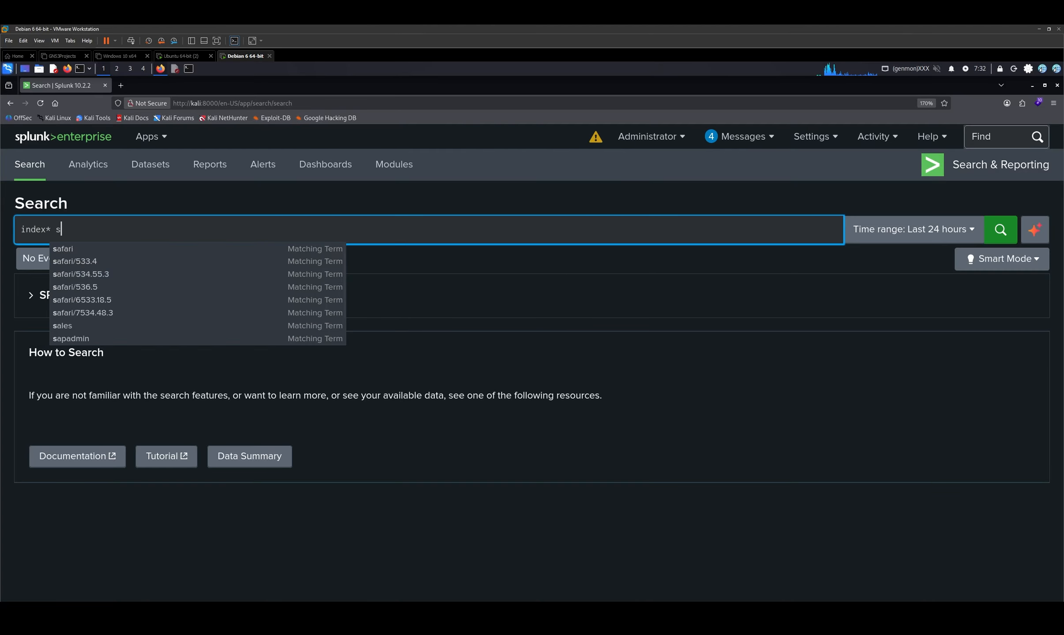
text(ource="/var)
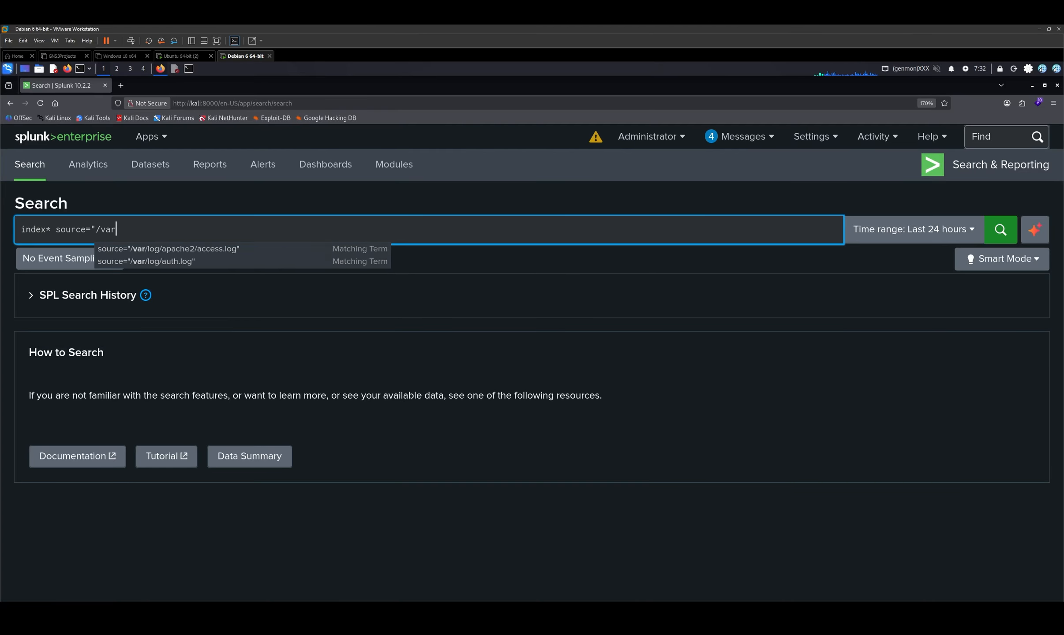
key(Down)
key(Return)
text("login.php)
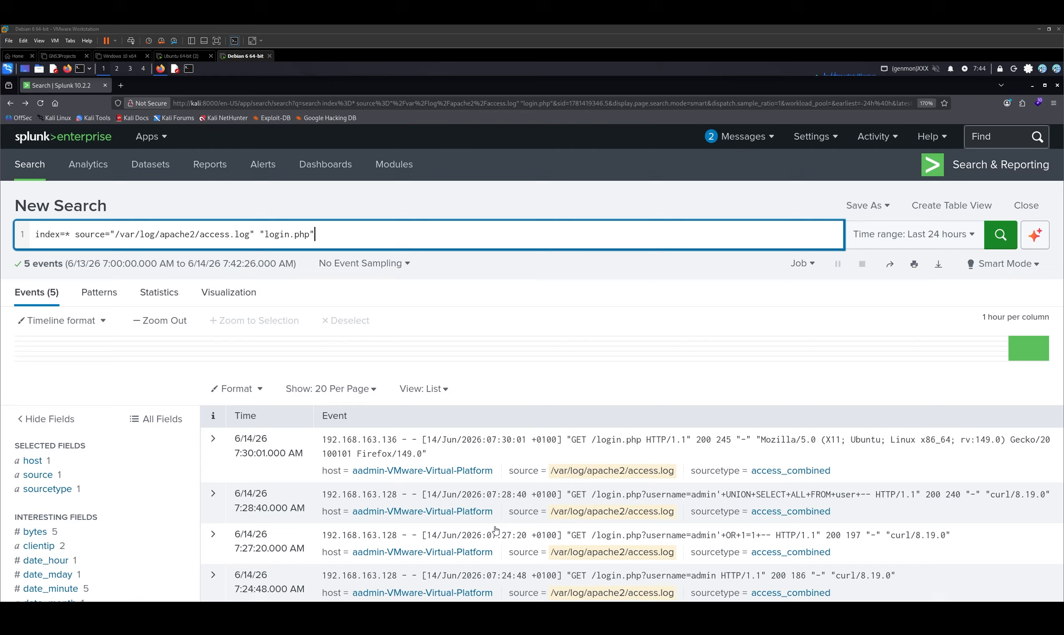
- Expand the 7:27:20 AM login.php event, add uri to the selected fields, and collapse the event
scroll(635, 446, down, 2)
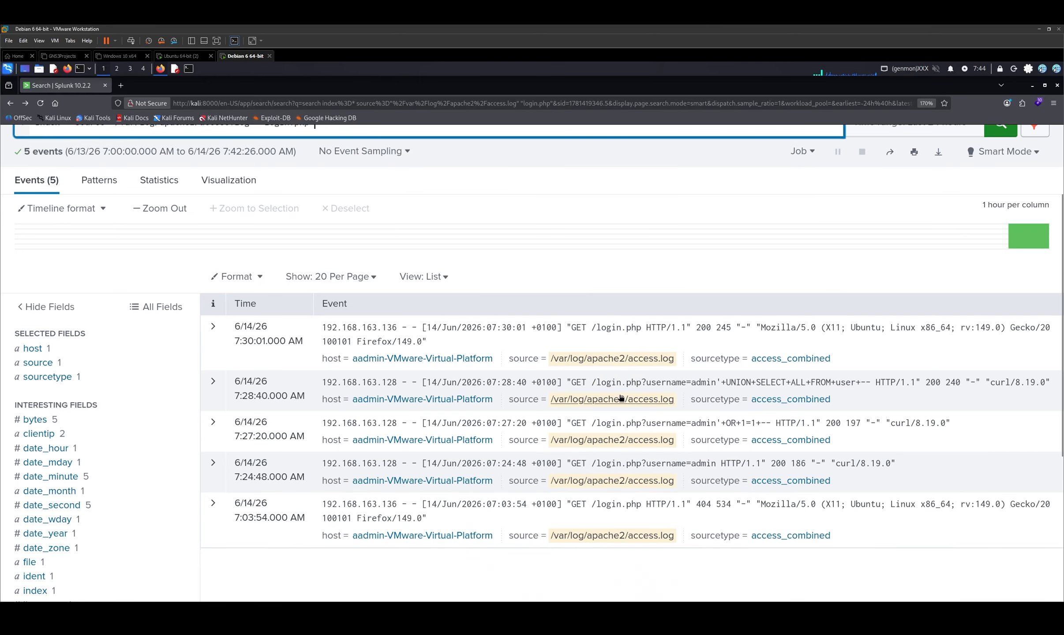
scroll(949, 326, up, 2)
click(213, 537)
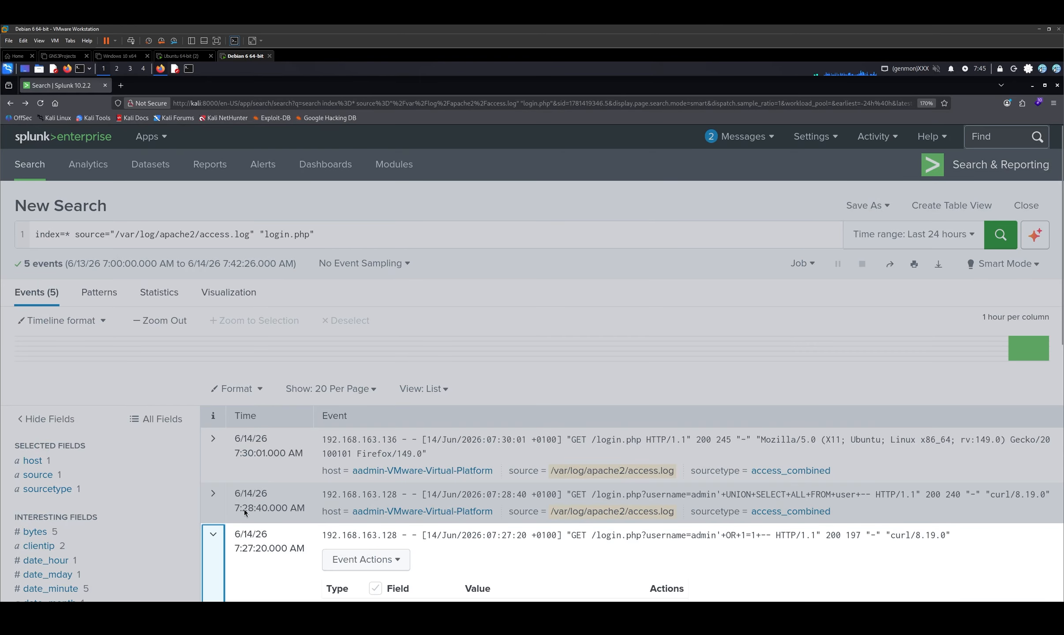
scroll(346, 473, down, 8)
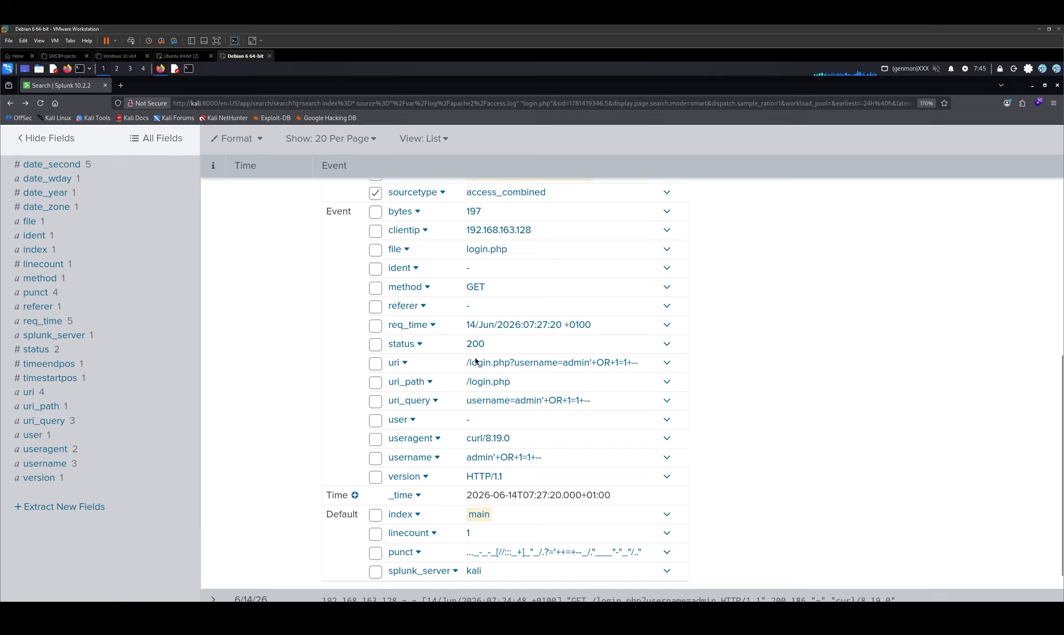
click(372, 364)
scroll(399, 424, down, 5)
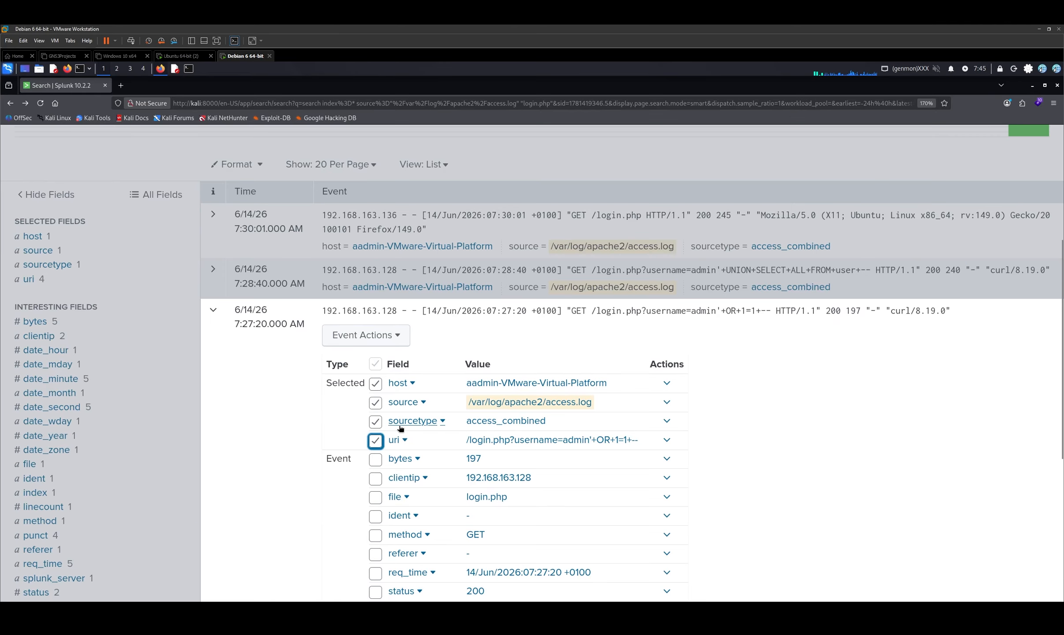
click(667, 440)
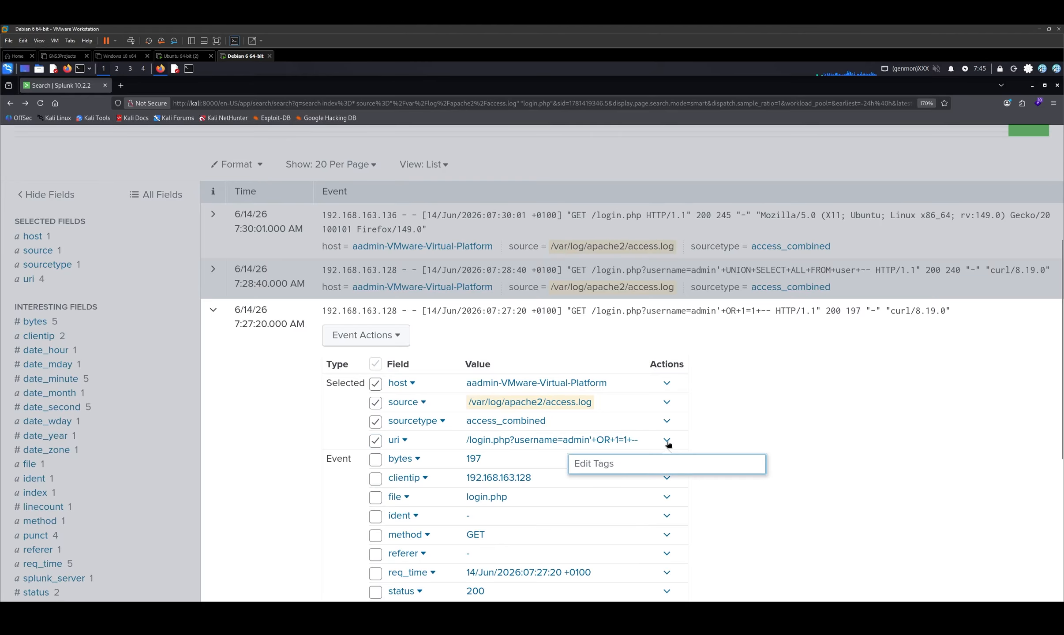
click(773, 425)
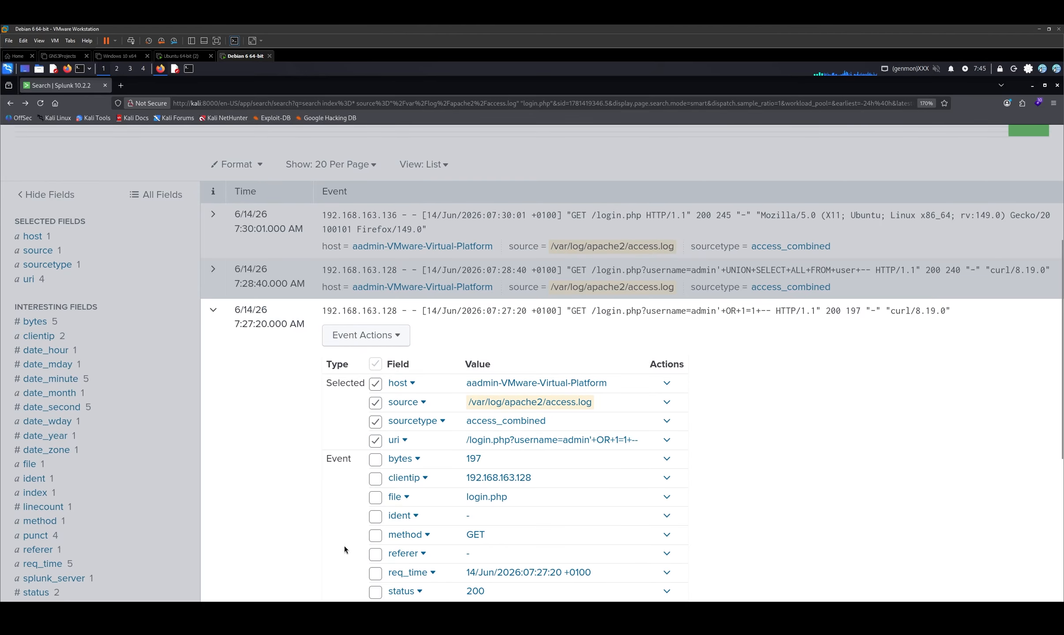
click(213, 311)
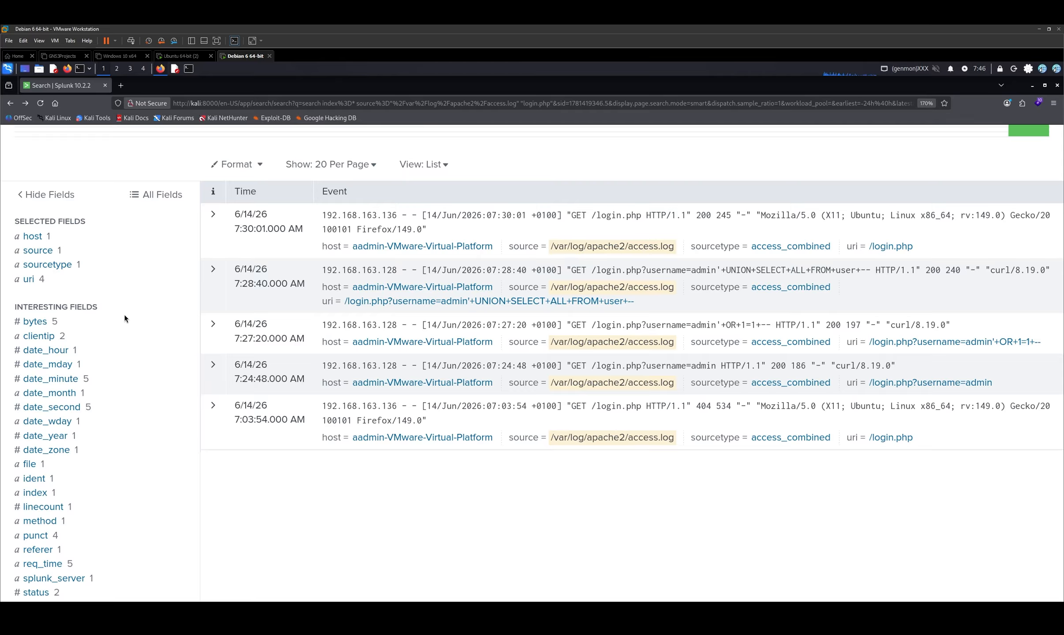
- Inspect the values of the host, source and clientip fields and look through the list of interesting fields
click(24, 238)
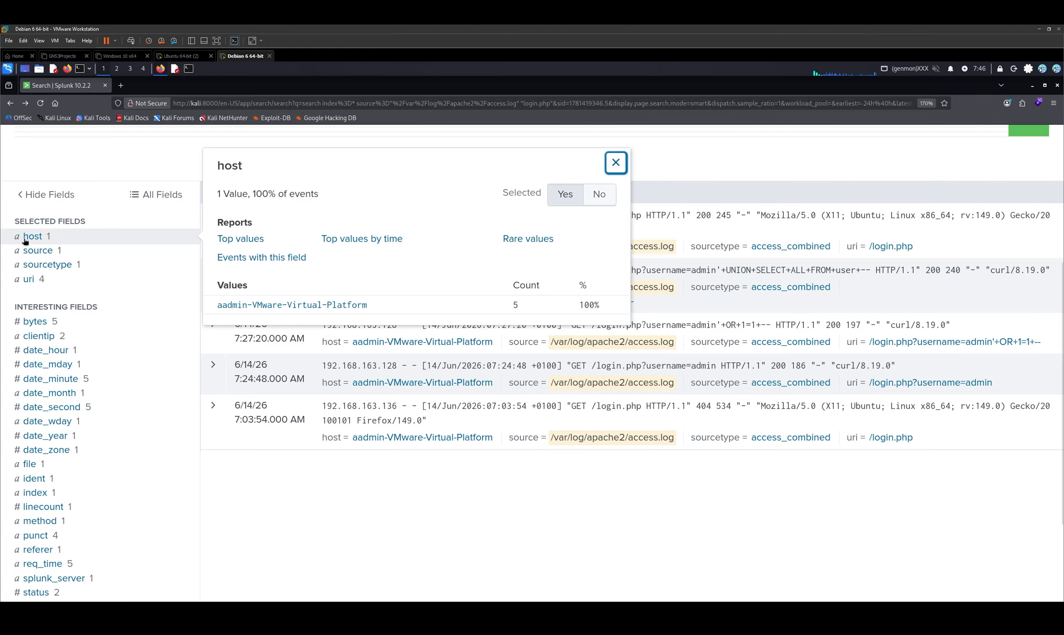
click(38, 251)
click(39, 336)
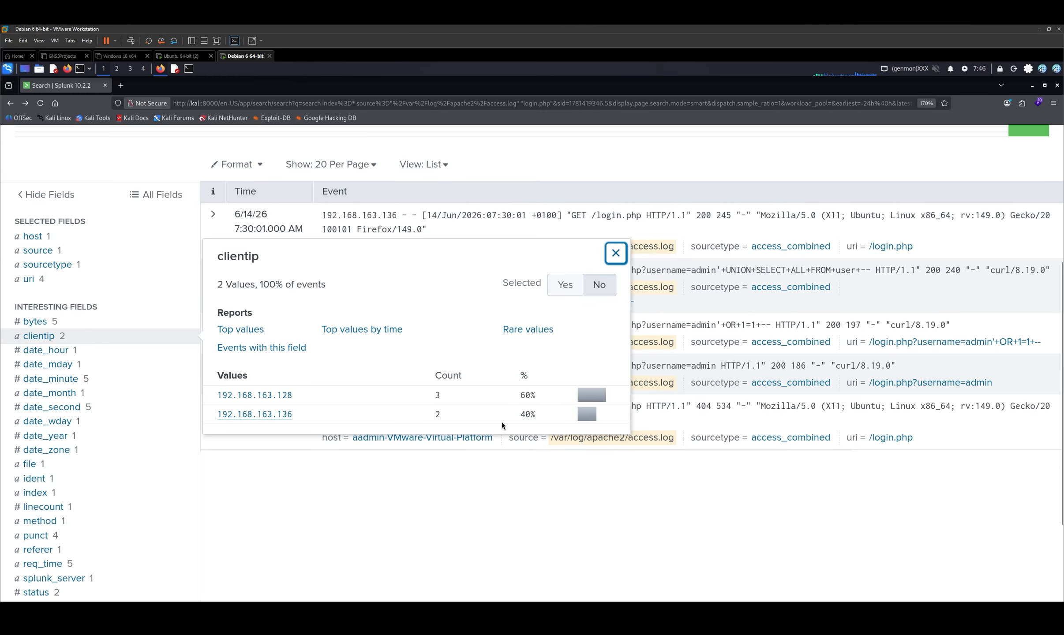
click(371, 511)
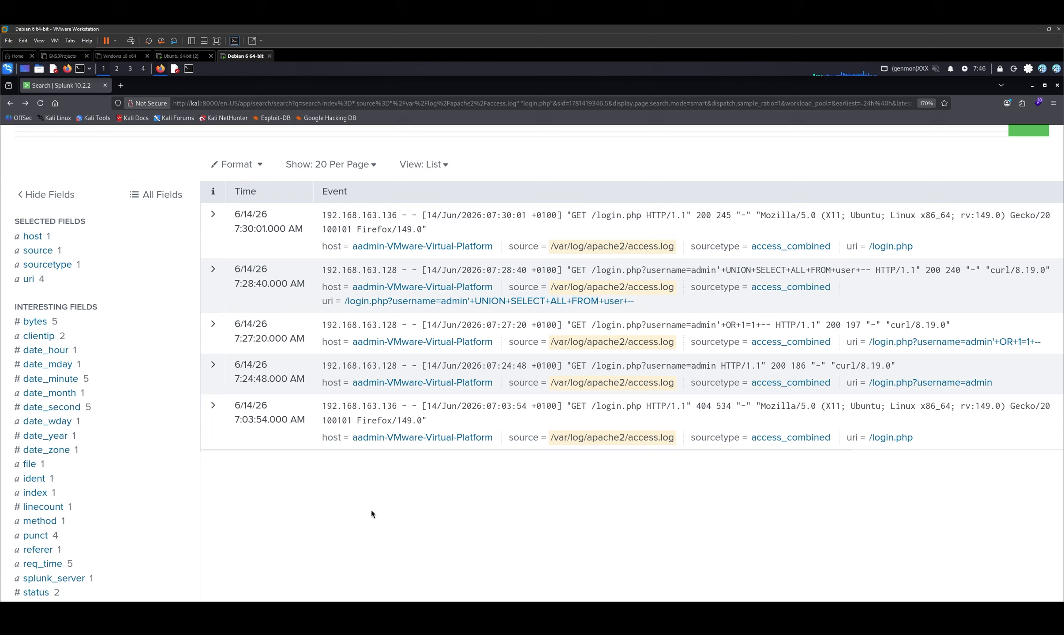
scroll(74, 434, down, 3)
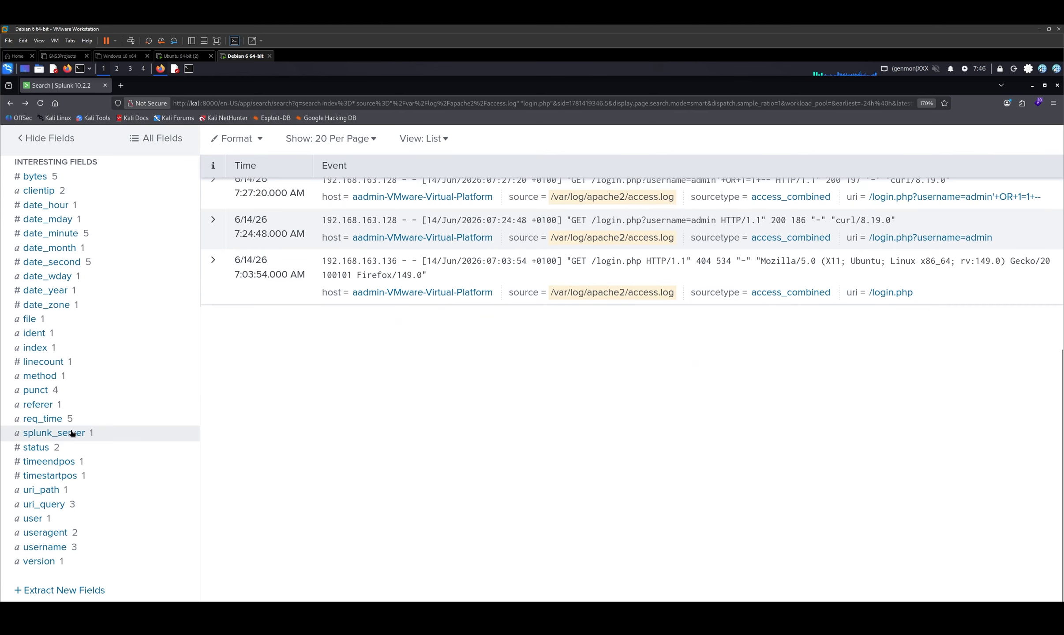
scroll(72, 511, up, 5)
scroll(71, 507, down, 5)
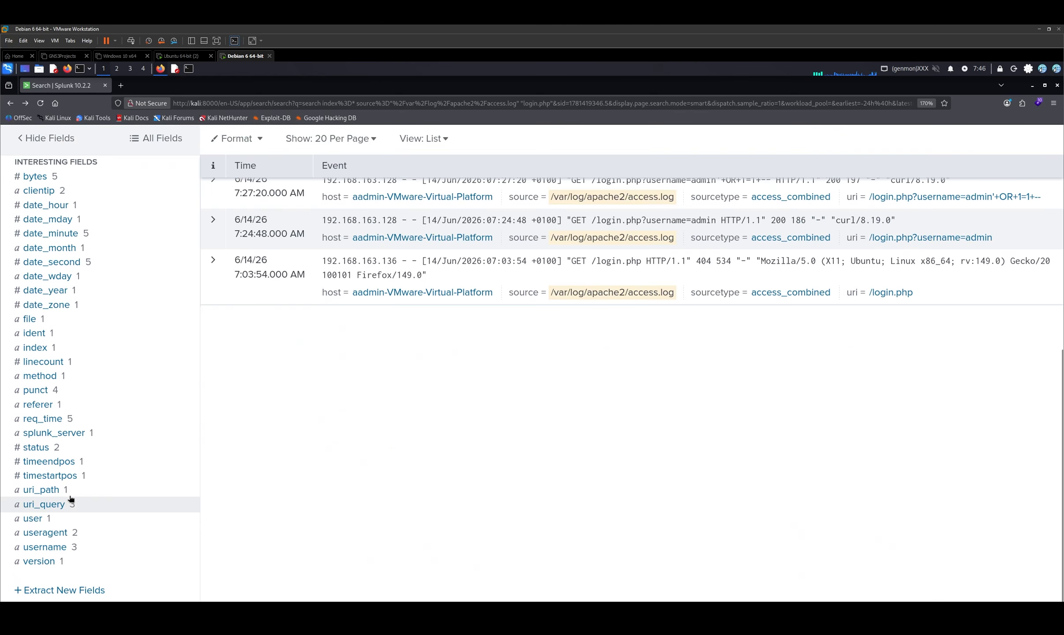
scroll(67, 439, up, 1)
scroll(67, 438, up, 2)
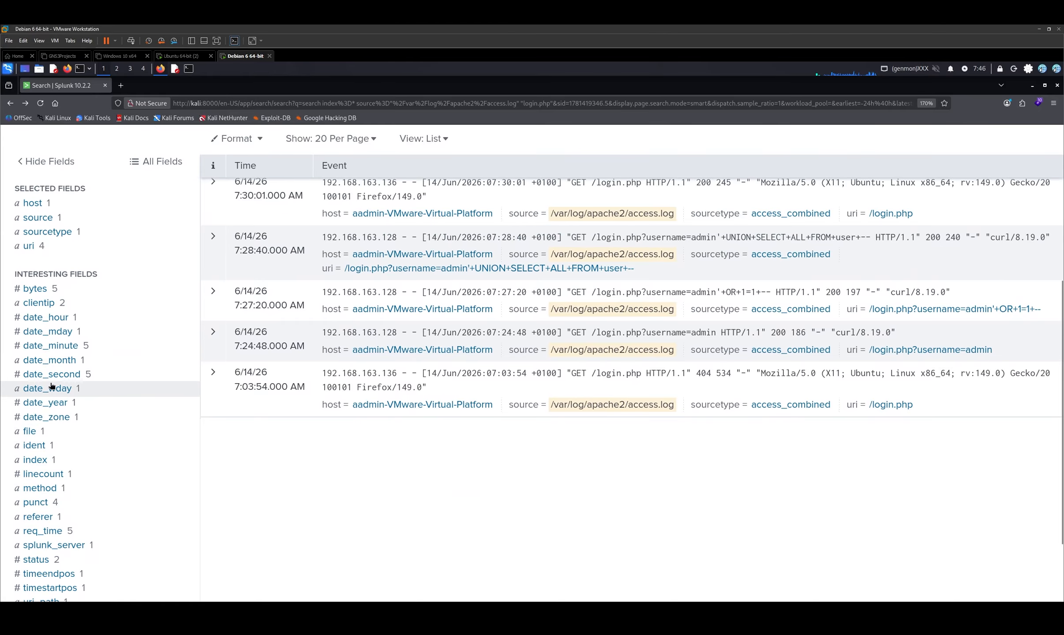
scroll(43, 305, down, 2)
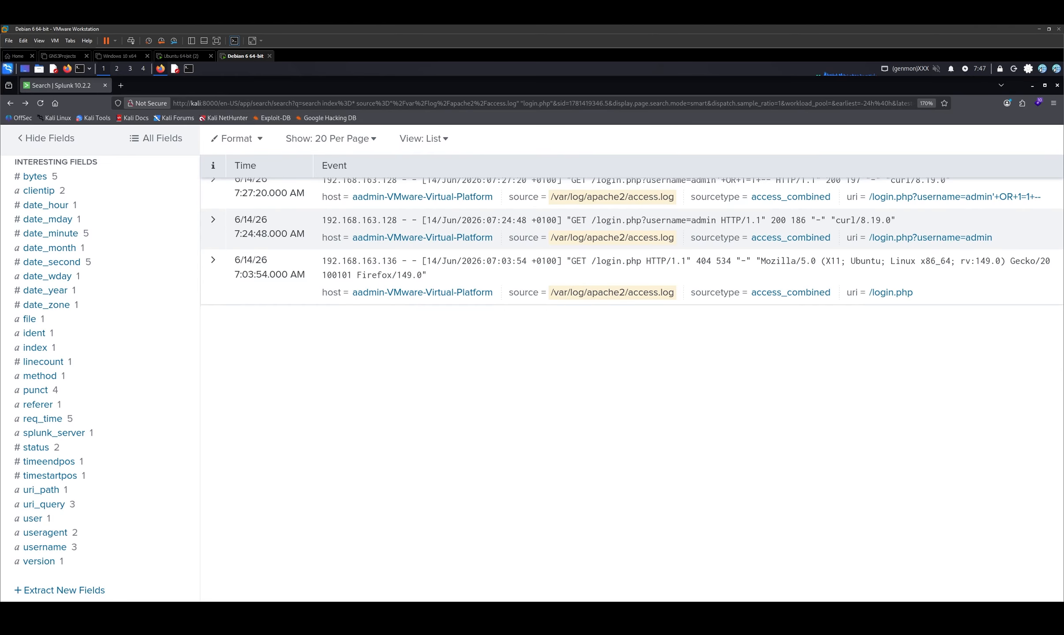
scroll(353, 353, up, 6)
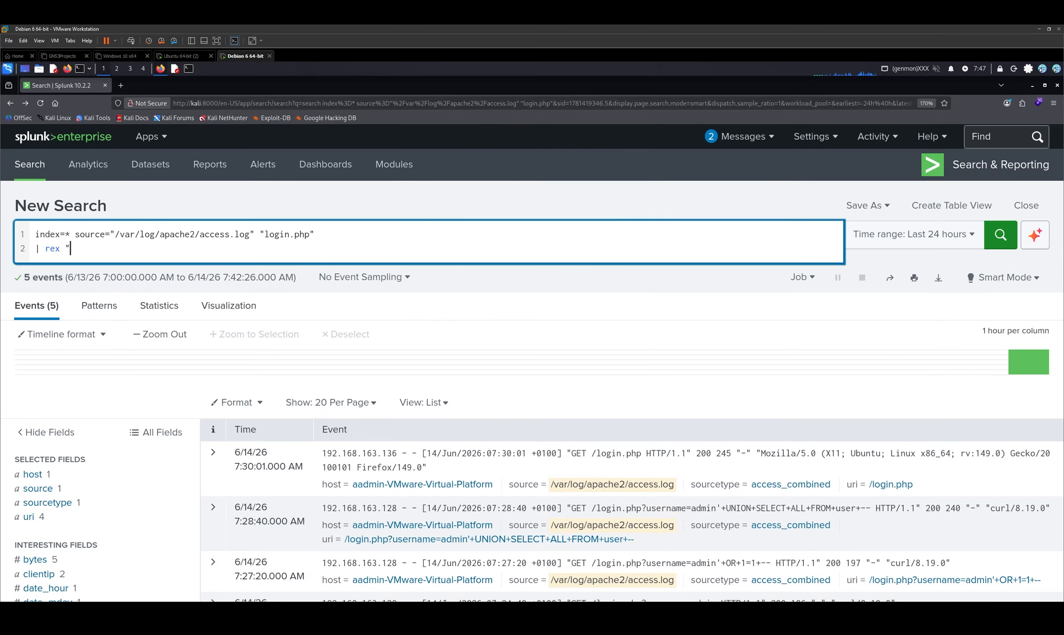
- Add | rex "username=(?<sql_payload>[^\s]+)" as the query's second line and run the search
text(username=()
click(100, 248)
text(/<sql_payload>)
key(Delete)
key(Delete)
key(Delete)
key(Delete)
key(Left)
key(Left)
key(Left)
key(Left)
key(Left)
key(Left)
key(Left)
key(Left)
key(Left)
key(Left)
key(Left)
key(Left)
key(Left)
key(Left)
key(Left)
key(Left)
key(Left)
key(Left)
key(Left)
key(Left)
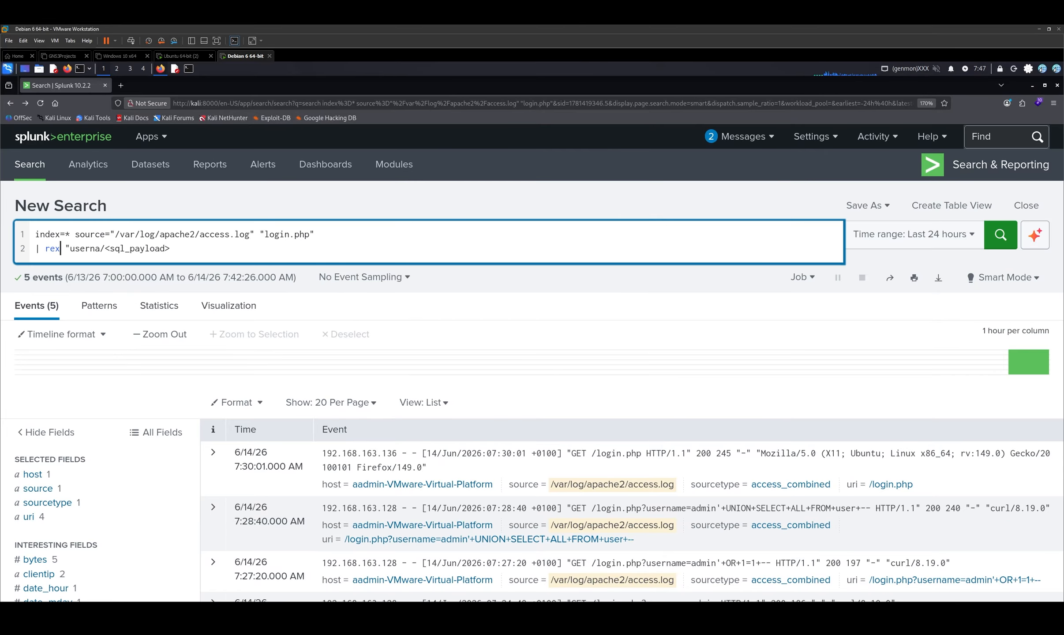
key(Right)
key(Right)
key(Right)
key(Right)
key(Right)
key(Right)
key(Right)
key(Right)
text(me)
key(Delete)
text(=(?)
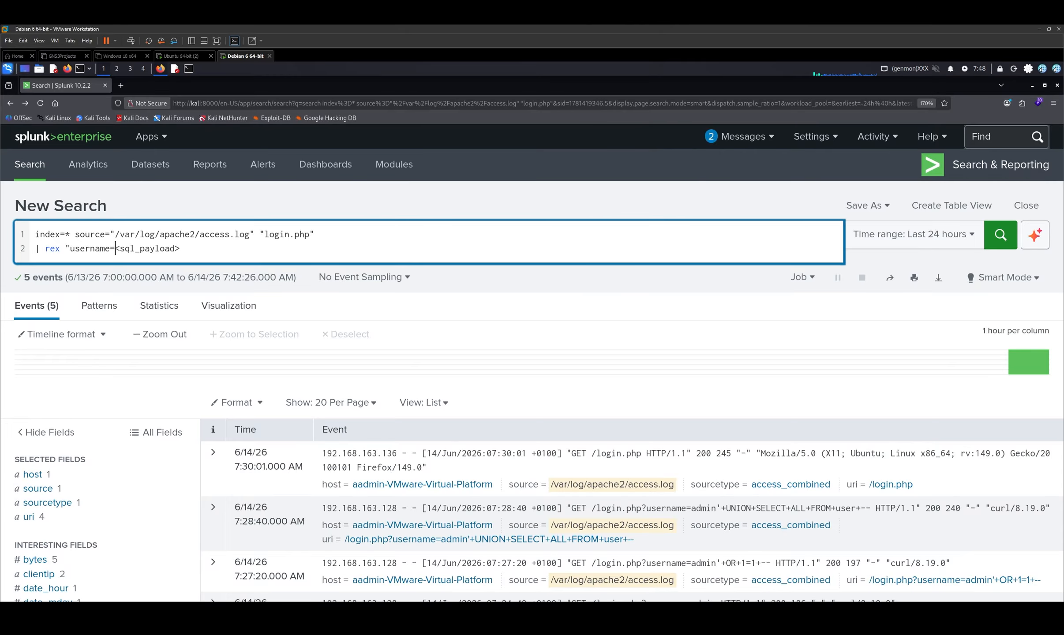
key(End)
text([^\s]+)")
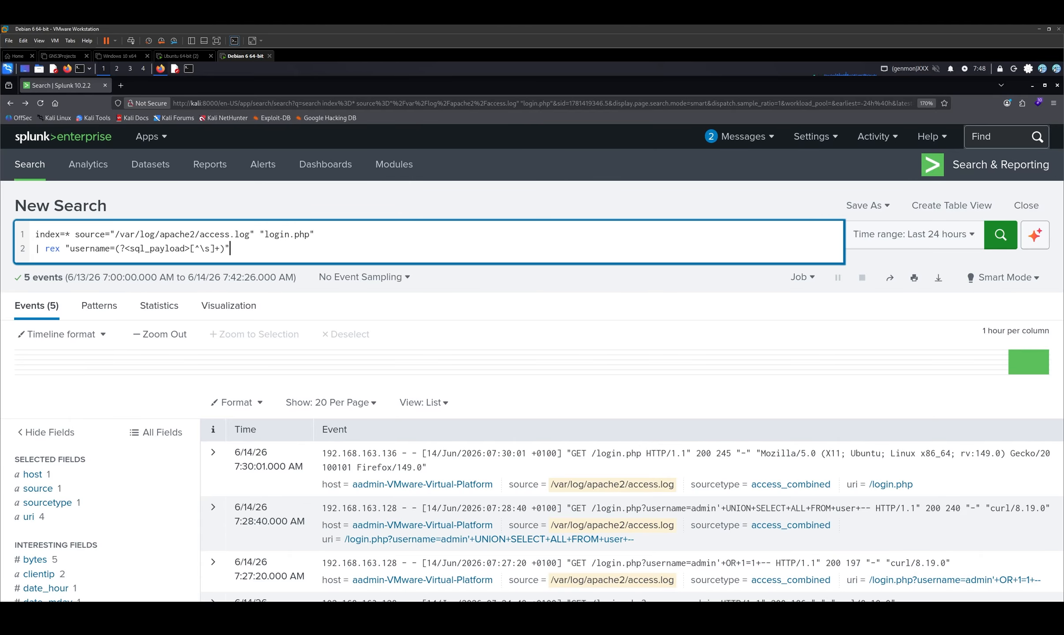
key(Return)
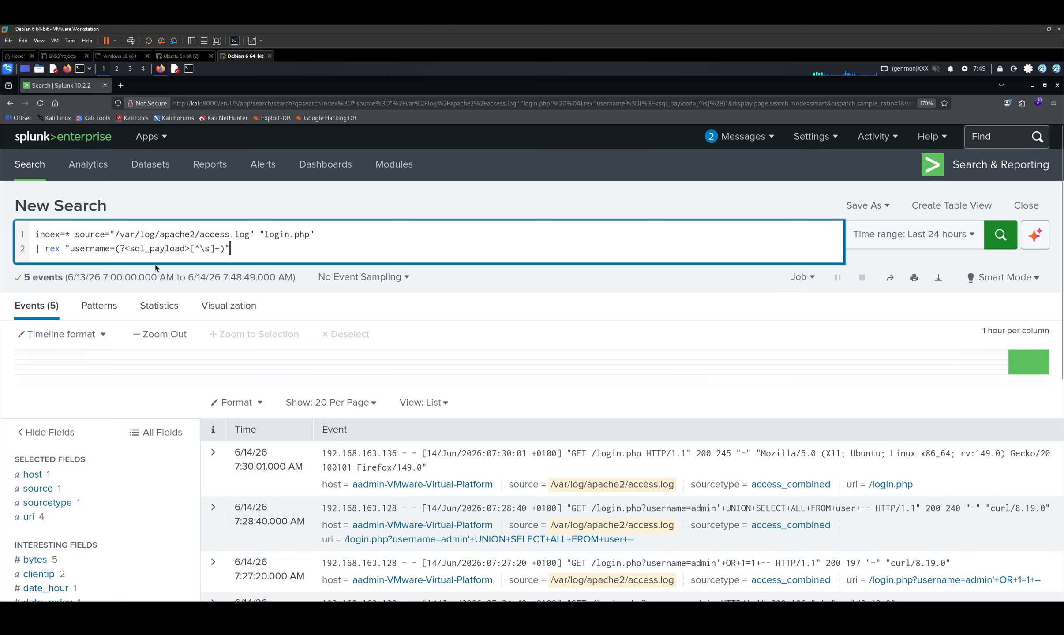
- Examine the rex expression part by part: the username= prefix, the ?<sql_payload> group name and the [^\s]+ pattern
drag(70, 249, 115, 251)
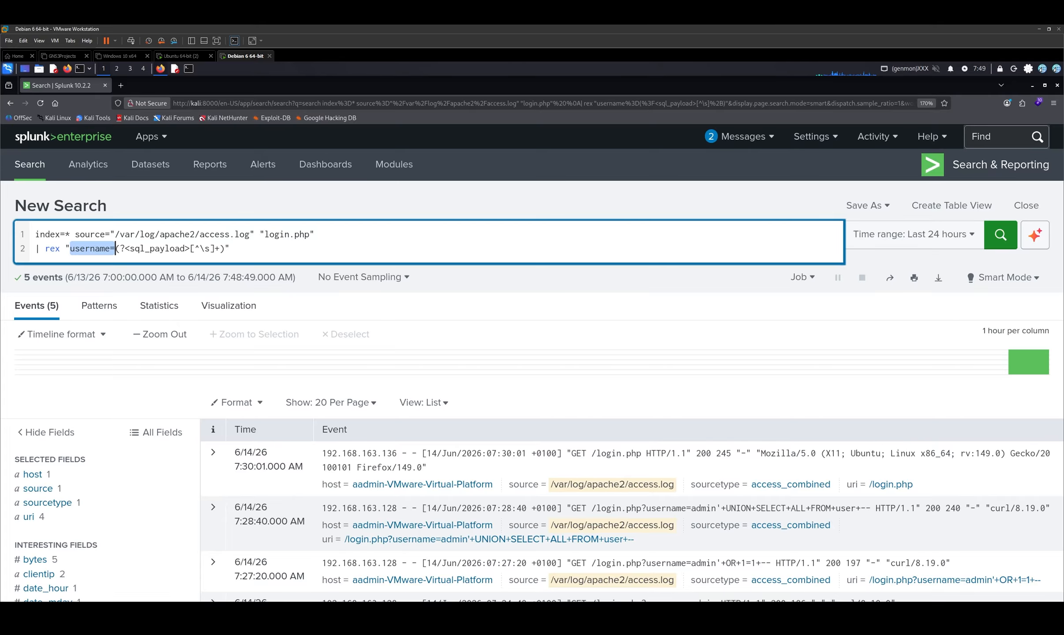
drag(119, 249, 190, 248)
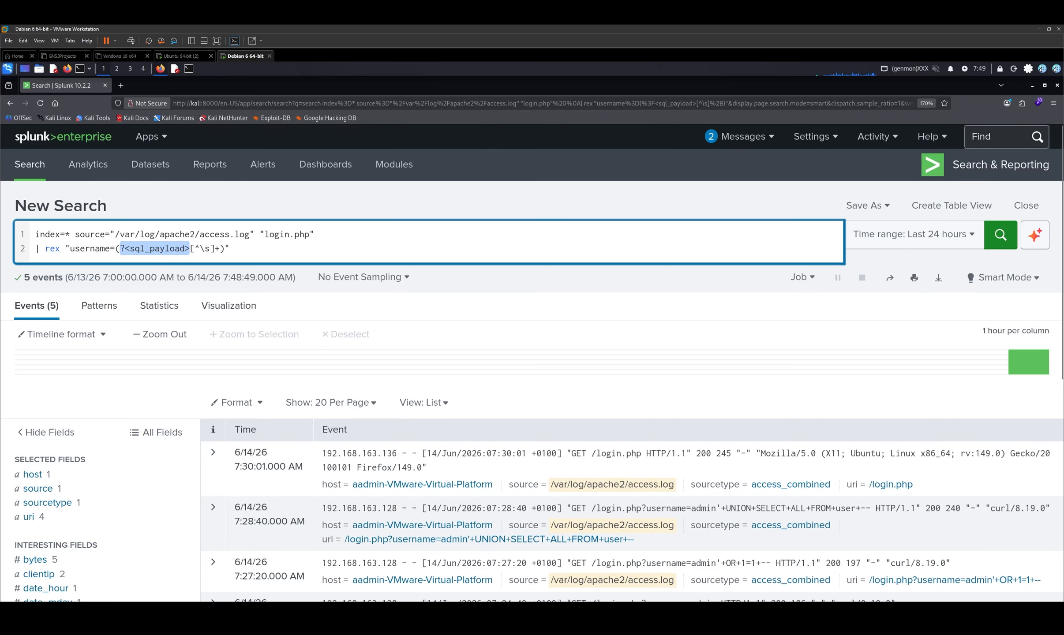
click(190, 249)
drag(190, 249, 216, 249)
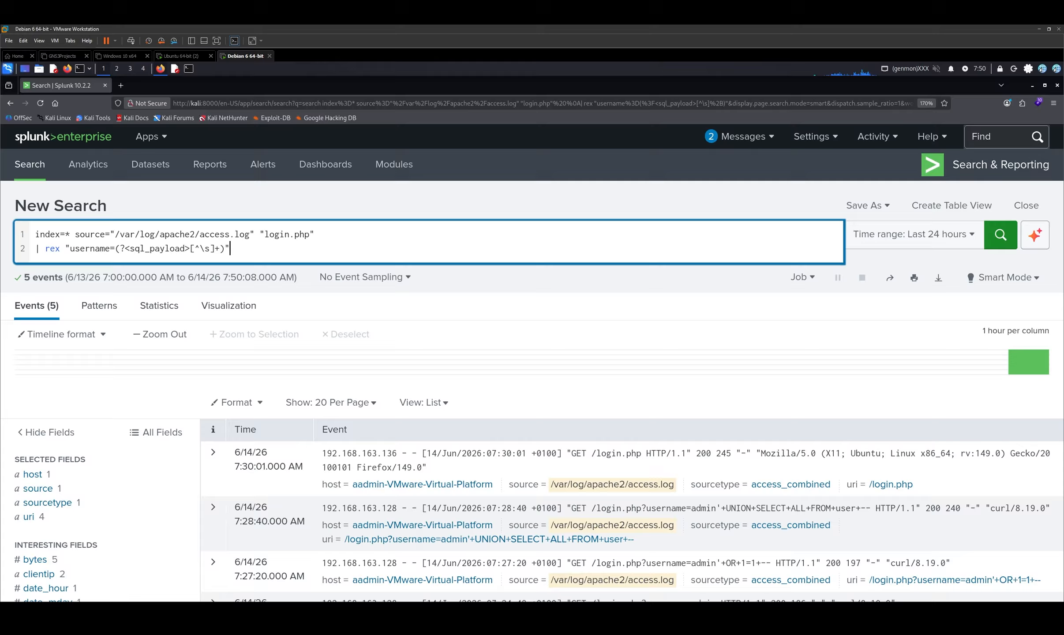
- Find the extracted sql_payload field among the interesting fields and inspect its values
scroll(90, 385, down, 5)
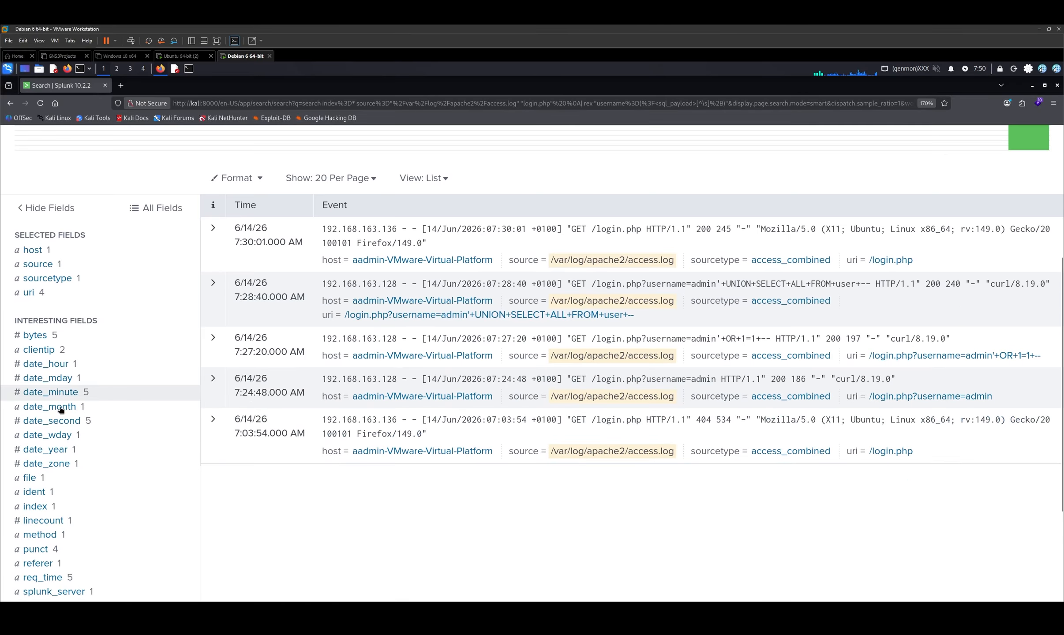
scroll(34, 316, down, 3)
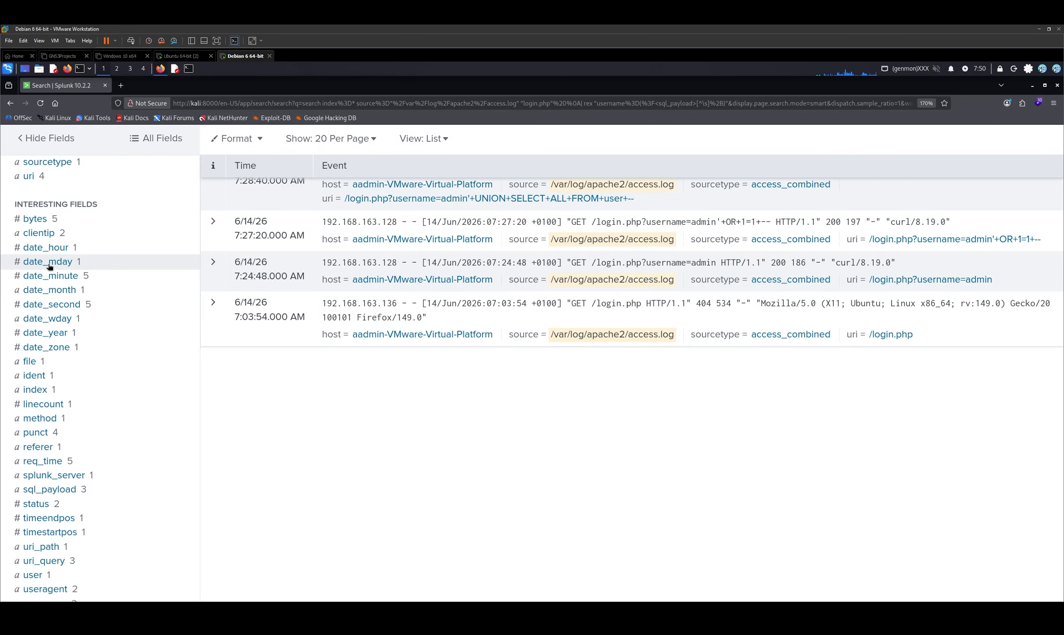
scroll(79, 283, down, 1)
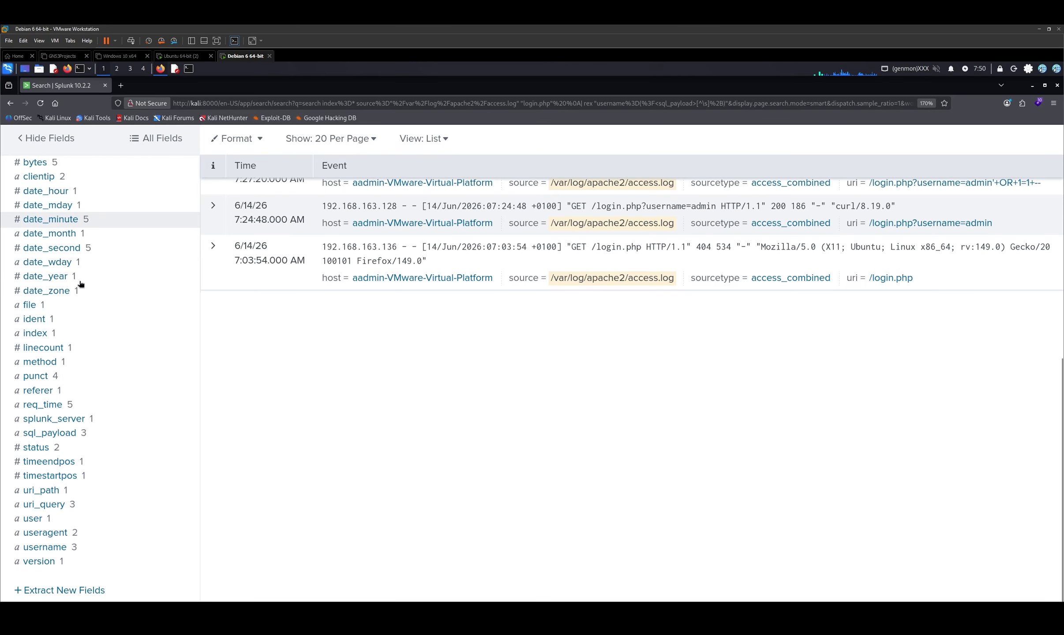
click(50, 433)
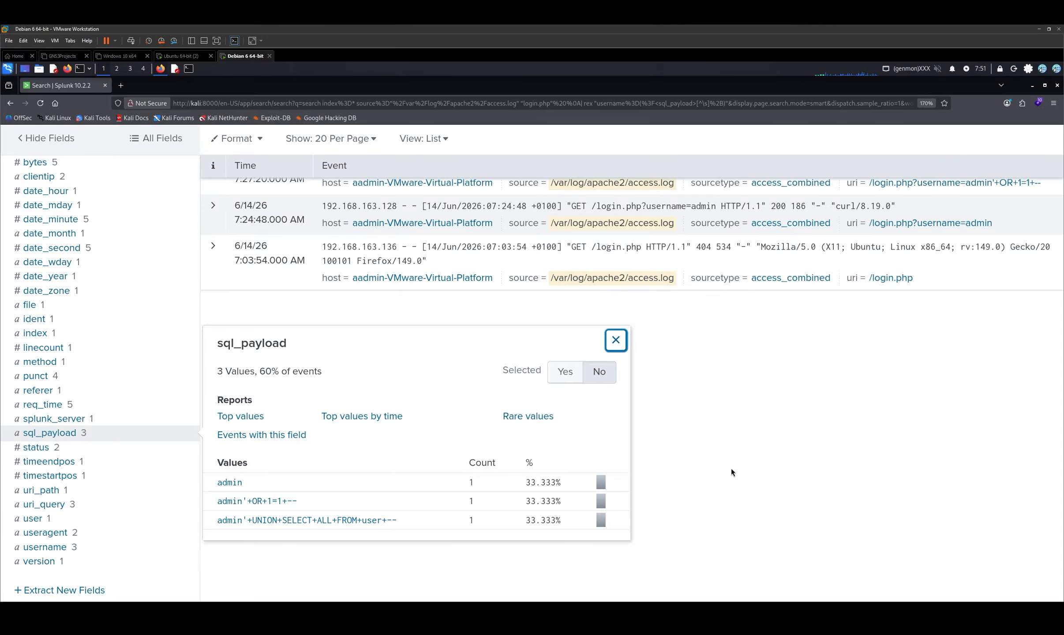
click(731, 469)
- Add | stats count by clientip, sql_payload as the query's third line and run the search
scroll(191, 289, up, 8)
scroll(292, 200, down, 2)
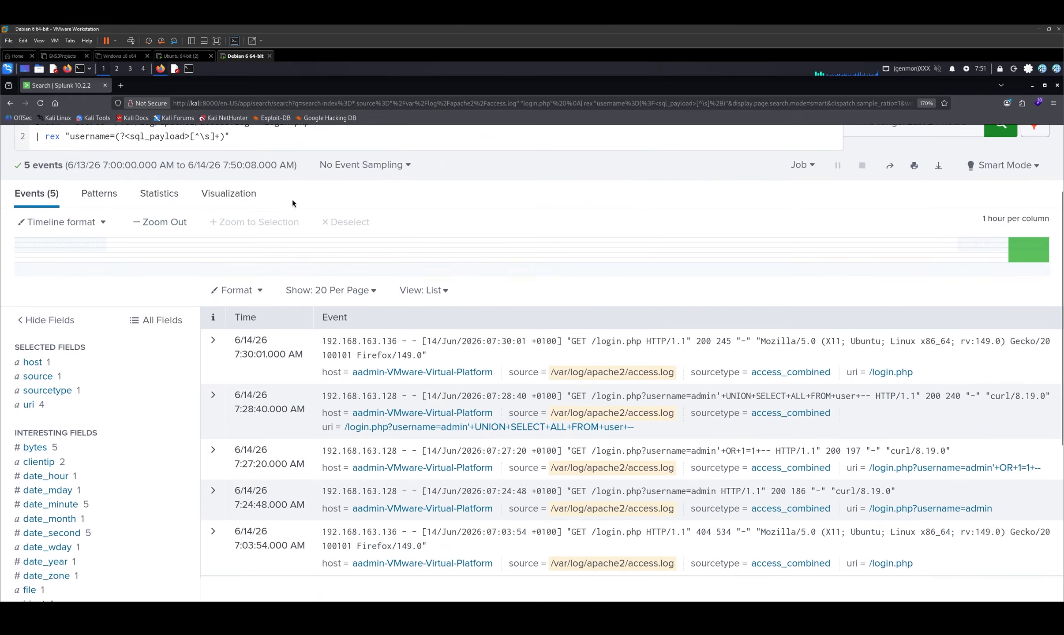
scroll(292, 200, up, 3)
click(274, 248)
key(shift+Return)
text(| stats count  by )
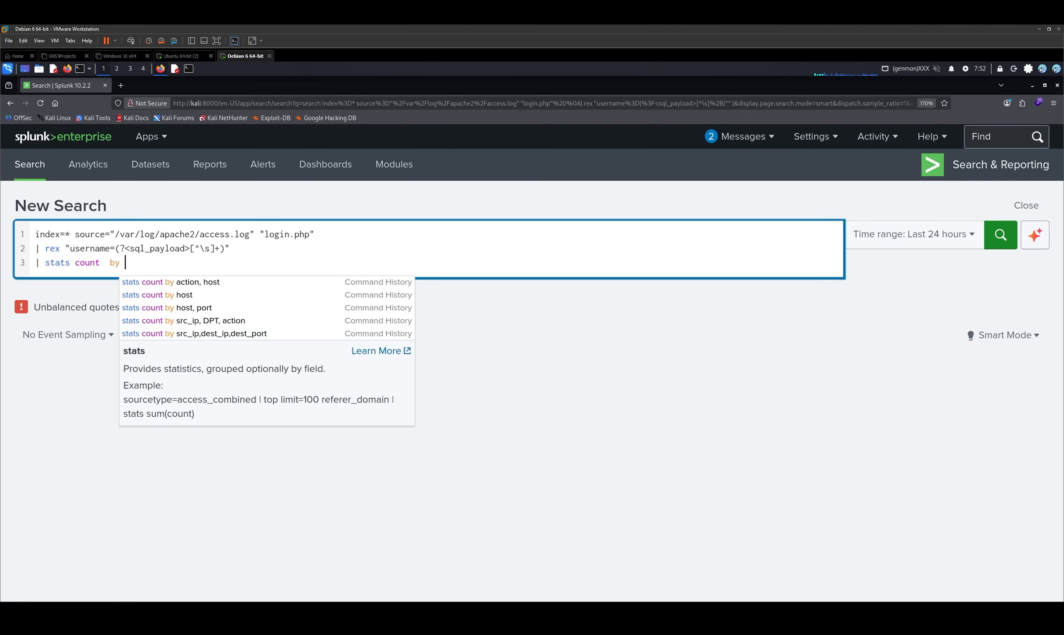
text(clientip, sql_payload)
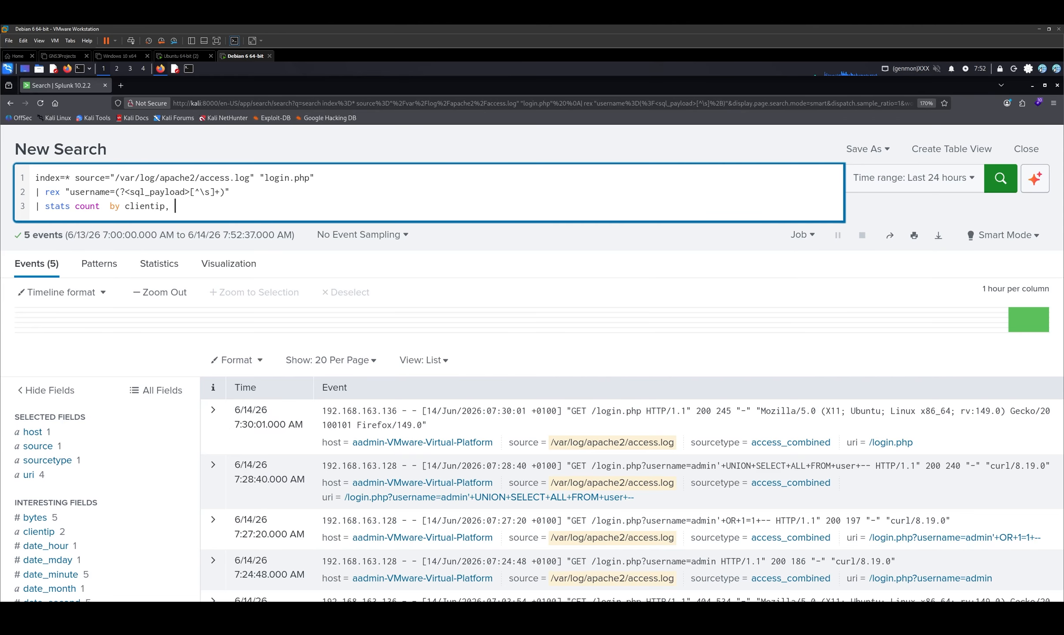
key(Return)
scroll(168, 351, up, 1)
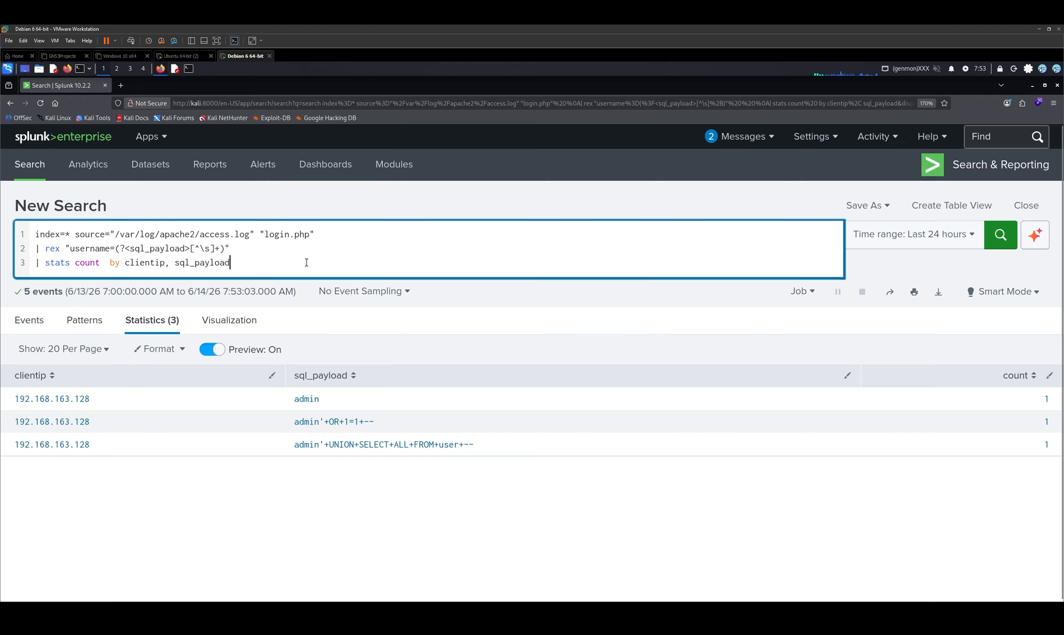
- Add | sort - count as the query's fourth line and run the search
key(shift+Return)
text(|  sort )
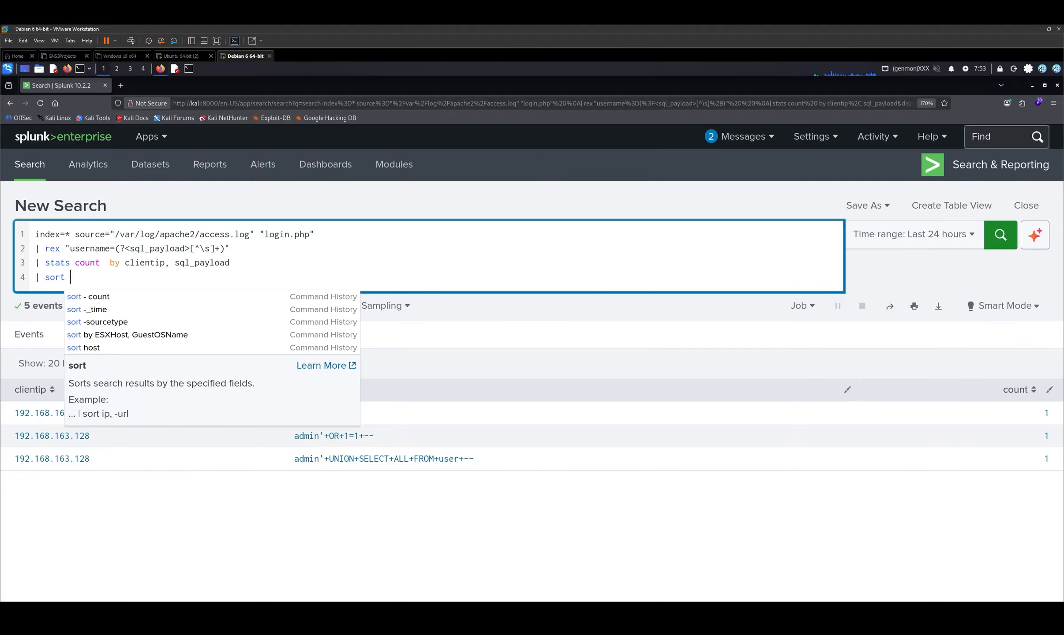
text(-count)
key(Left)
key(Left)
key(Left)
key(Left)
key(Left)
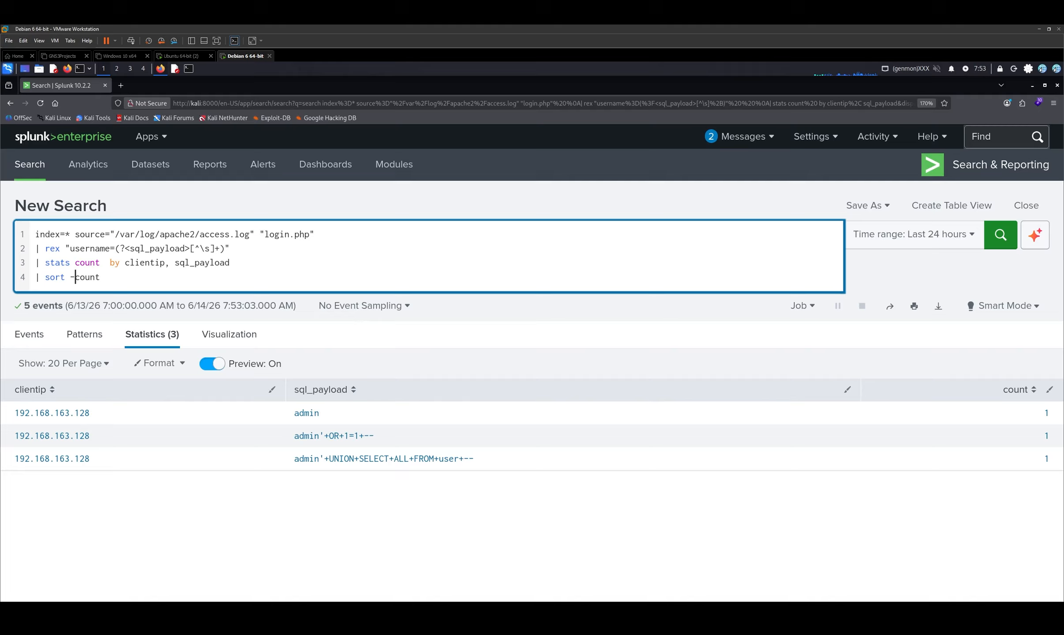
key(Return)
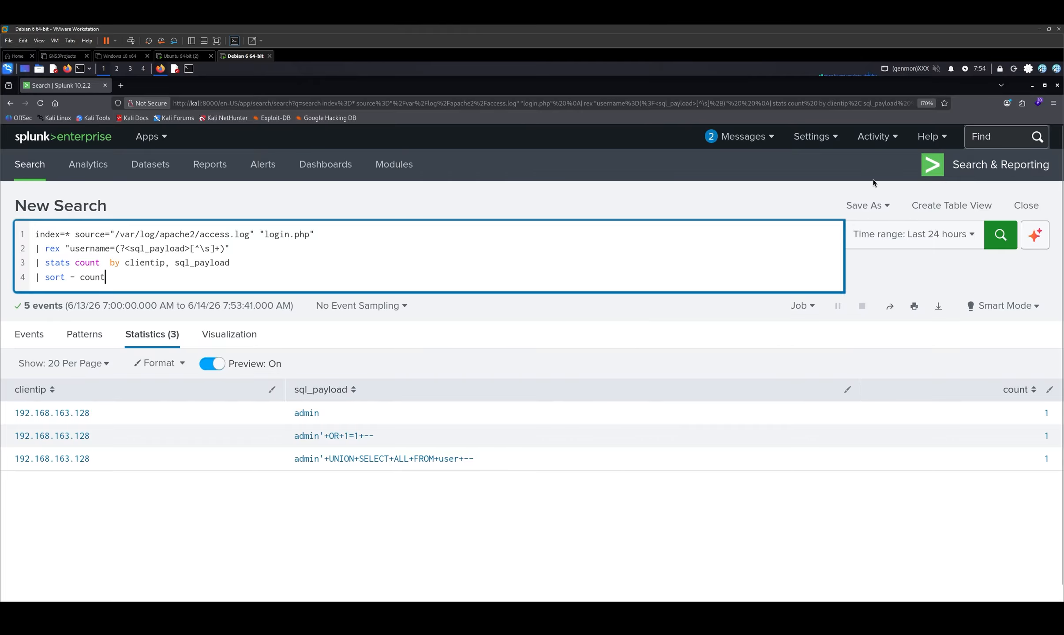
- Start saving the search as a report and title it "SQLL Injection Attempts by IP"
click(867, 205)
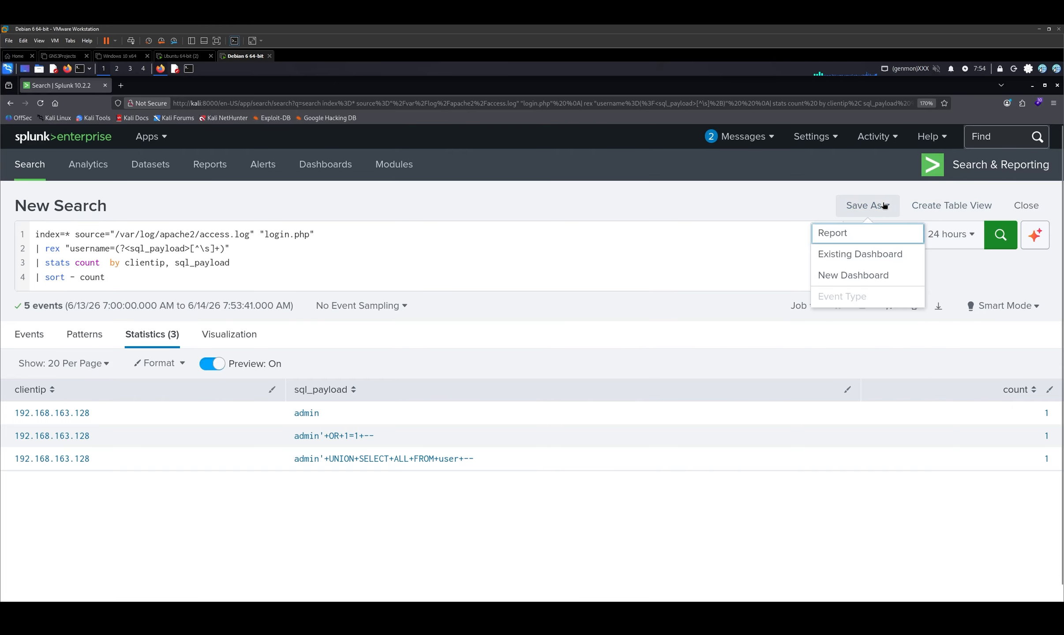
click(868, 233)
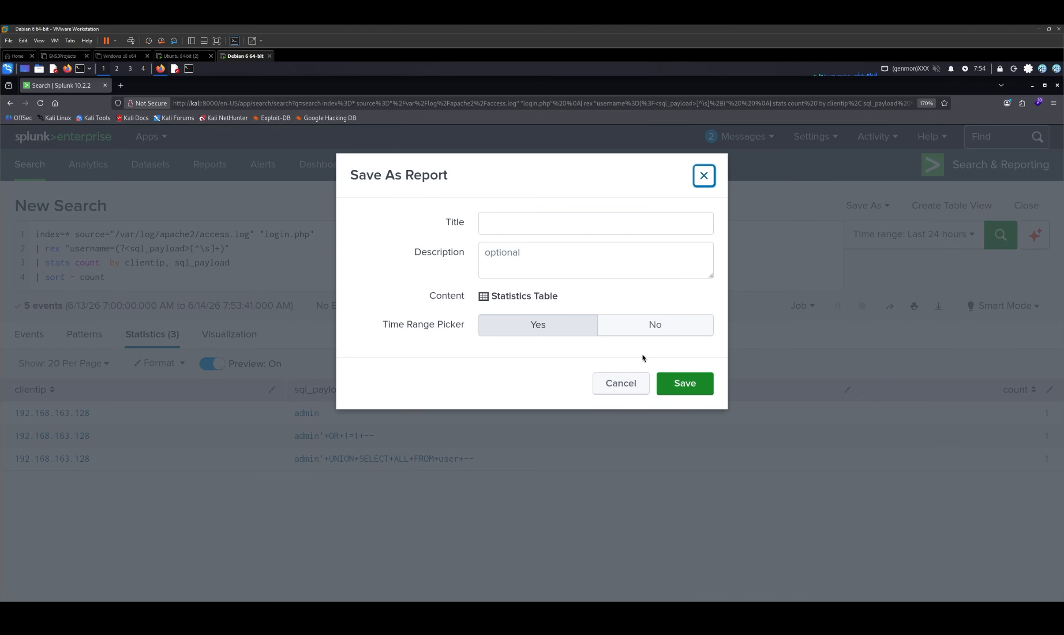
click(528, 227)
text(S)
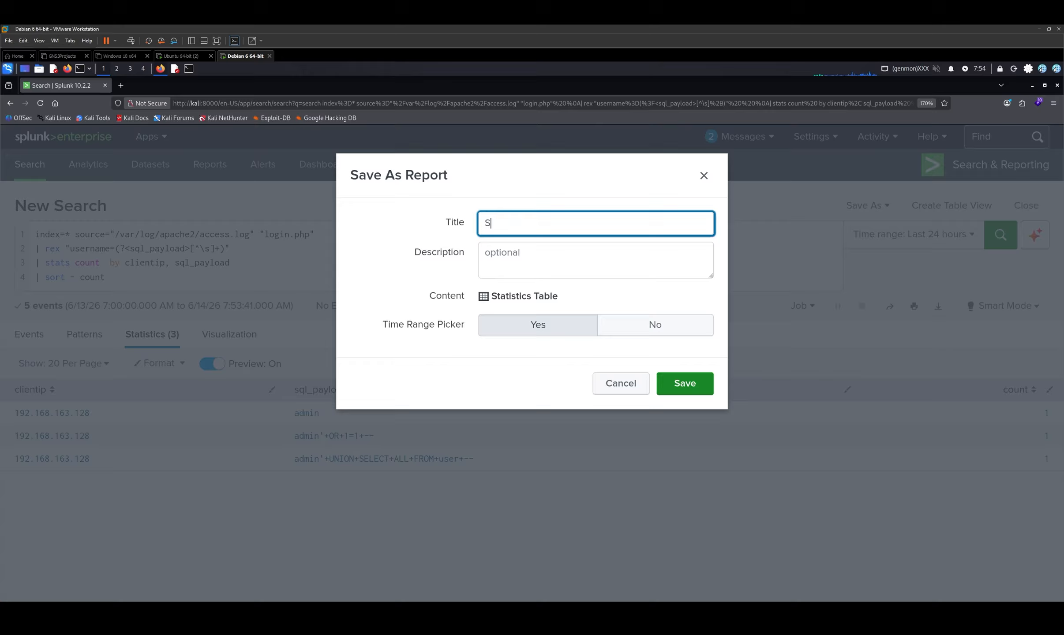
text(QLL Injection Attempts by Ip)
key(BackSpace)
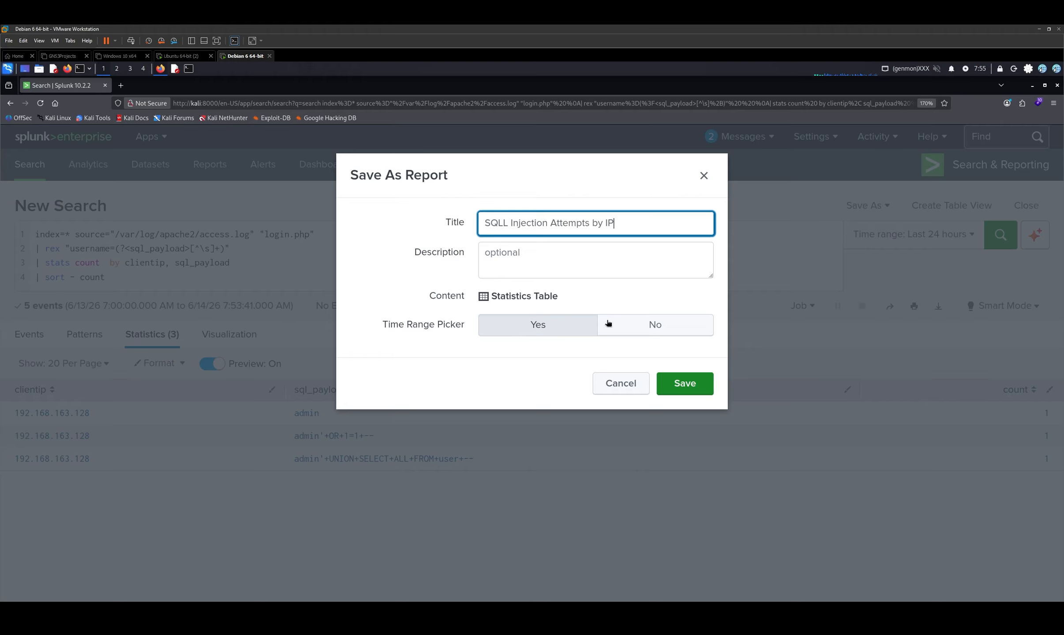
- Set the report's Time Range Picker option to Yes and save the report
click(625, 322)
click(551, 327)
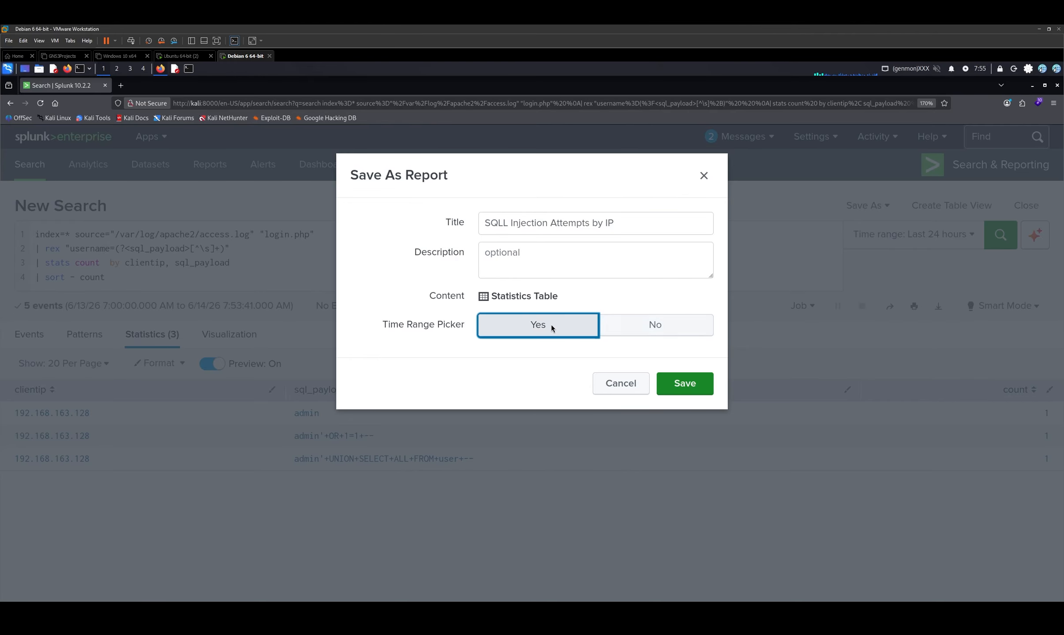
click(521, 305)
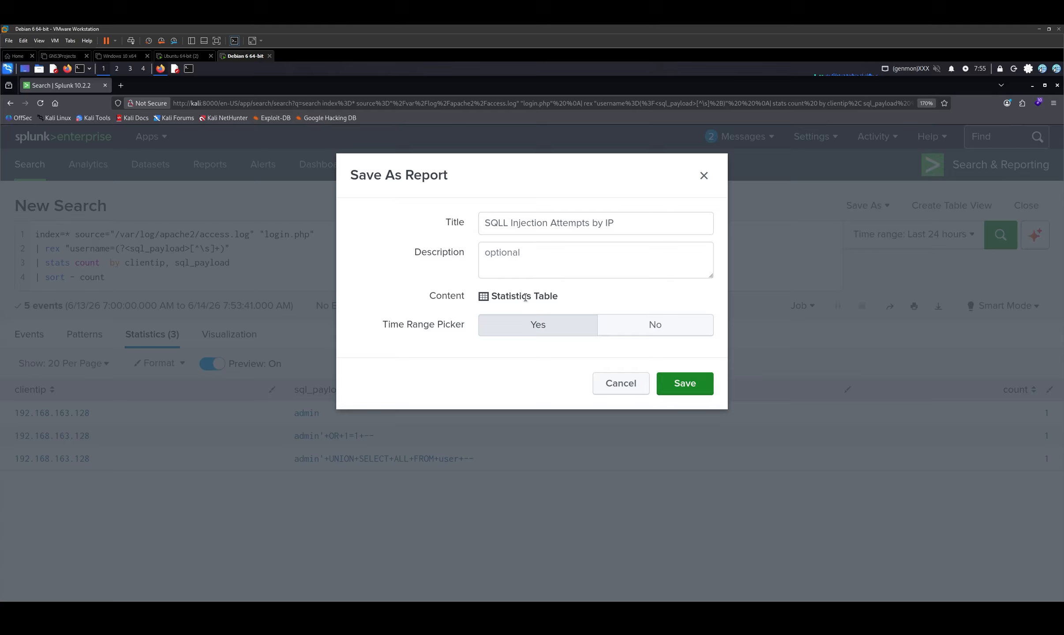
click(524, 325)
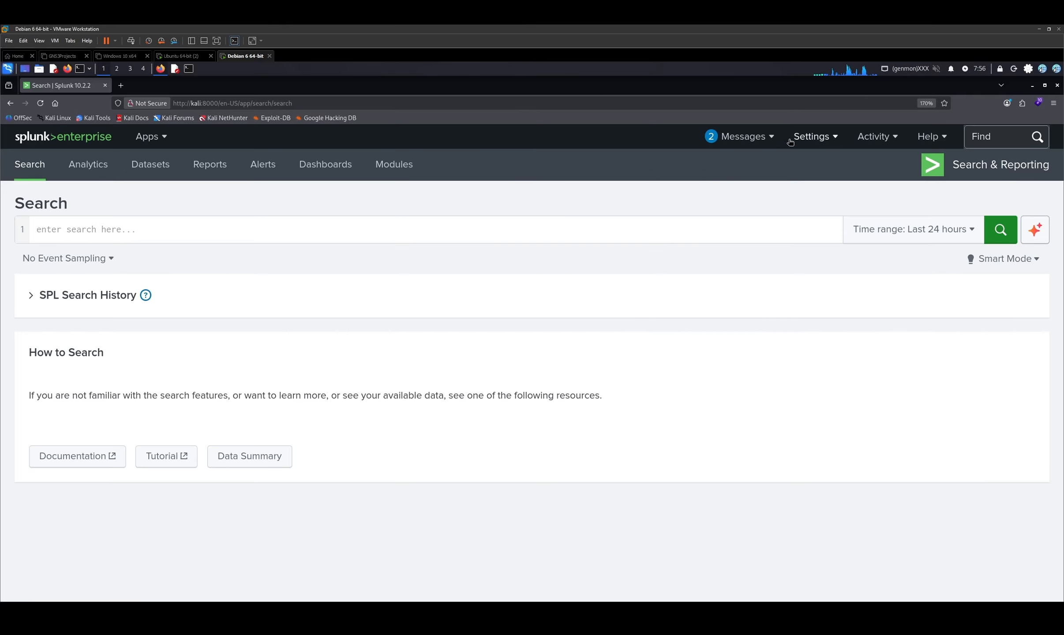
- View the saved SQL Injection Attempts by IP report and its time range choices, and check the SQLL Injection Attempts by IP details in the reports list
click(220, 167)
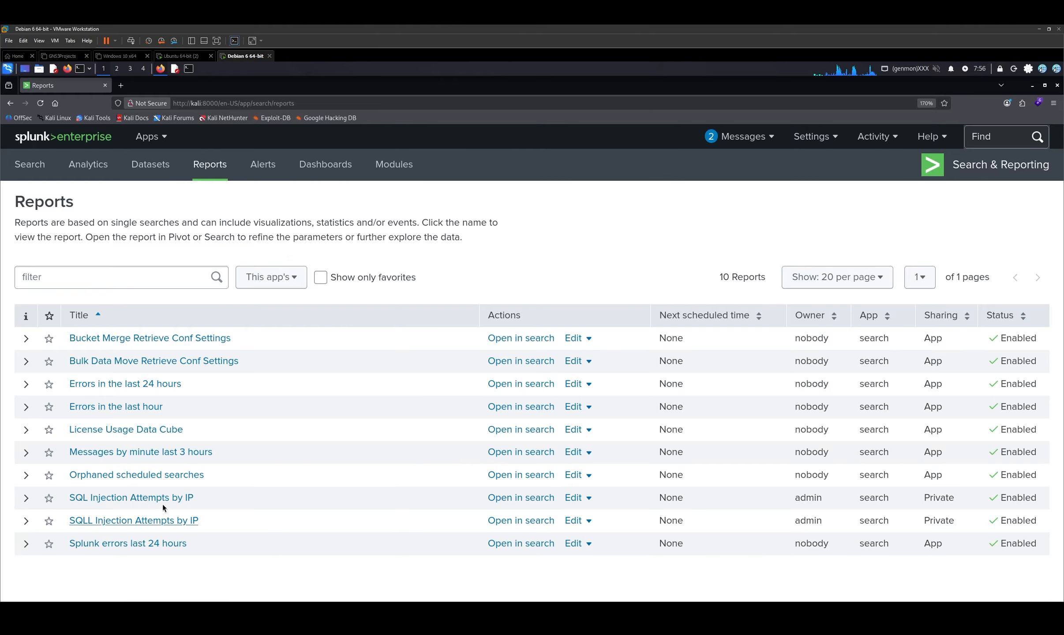
click(178, 498)
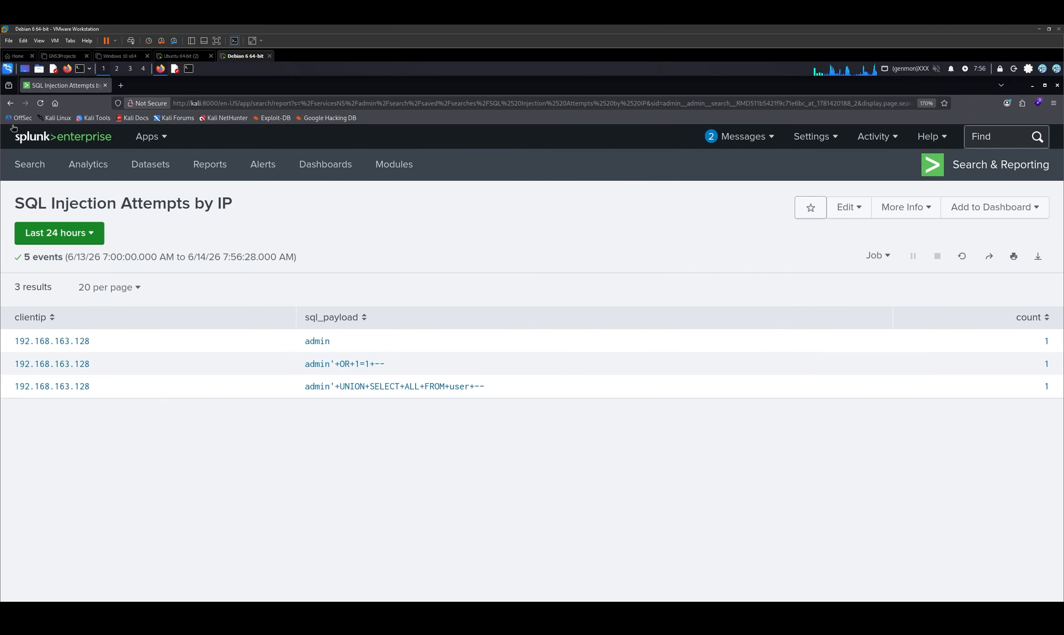
click(59, 233)
click(60, 234)
click(10, 103)
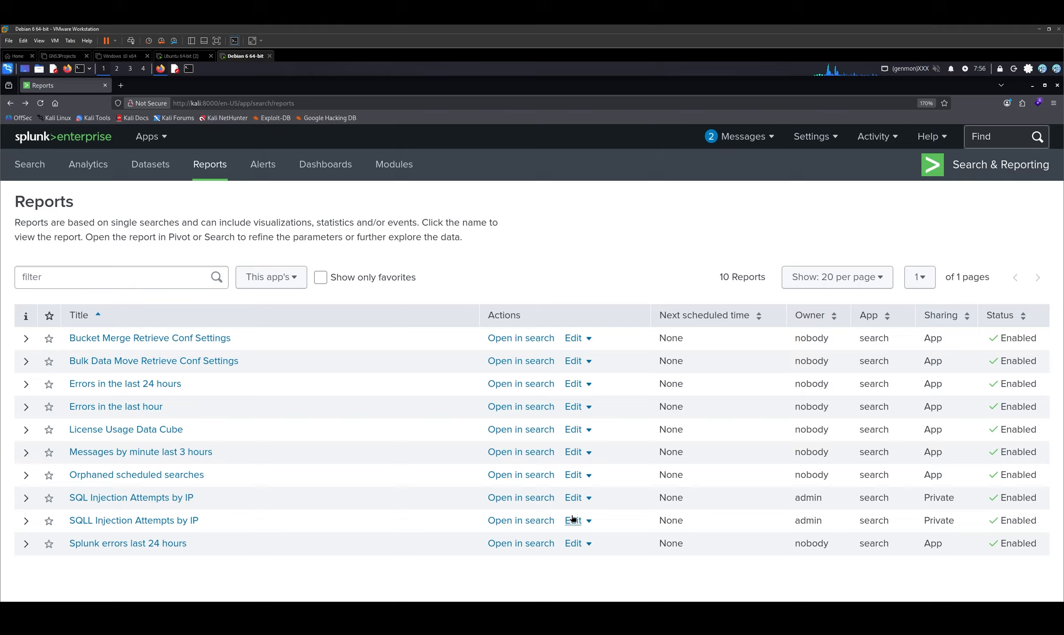
click(32, 517)
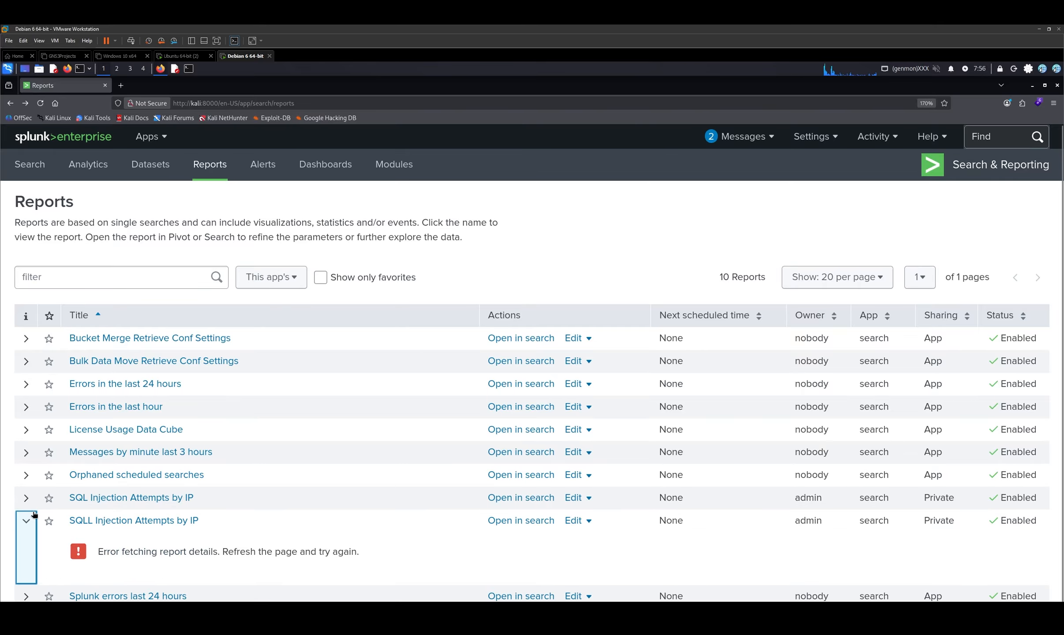
click(34, 515)
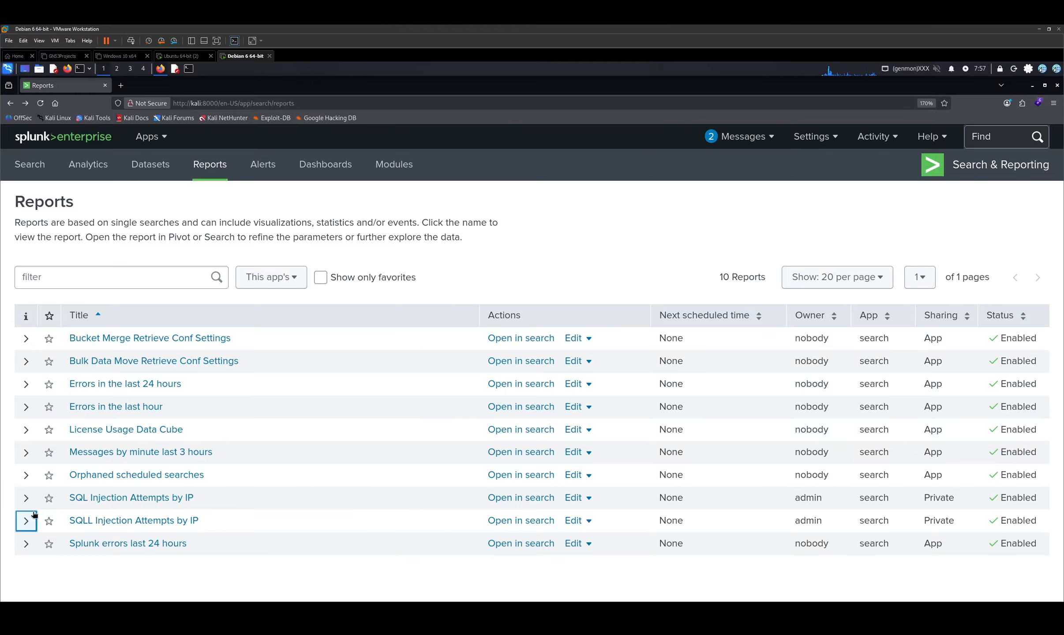